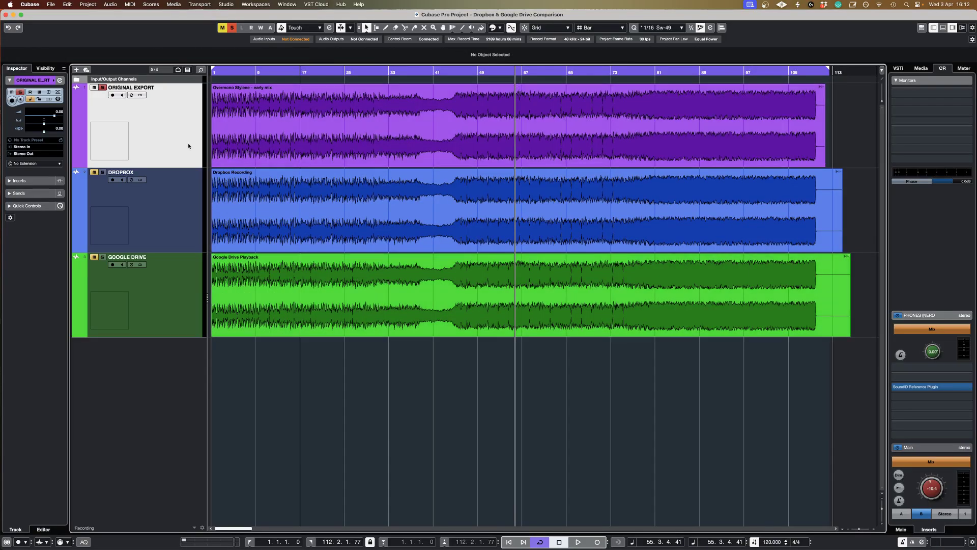
- Select the DROPBOX, GOOGLE DRIVE and ORIGINAL EXPORT tracks and their events in turn
click(174, 206)
click(176, 264)
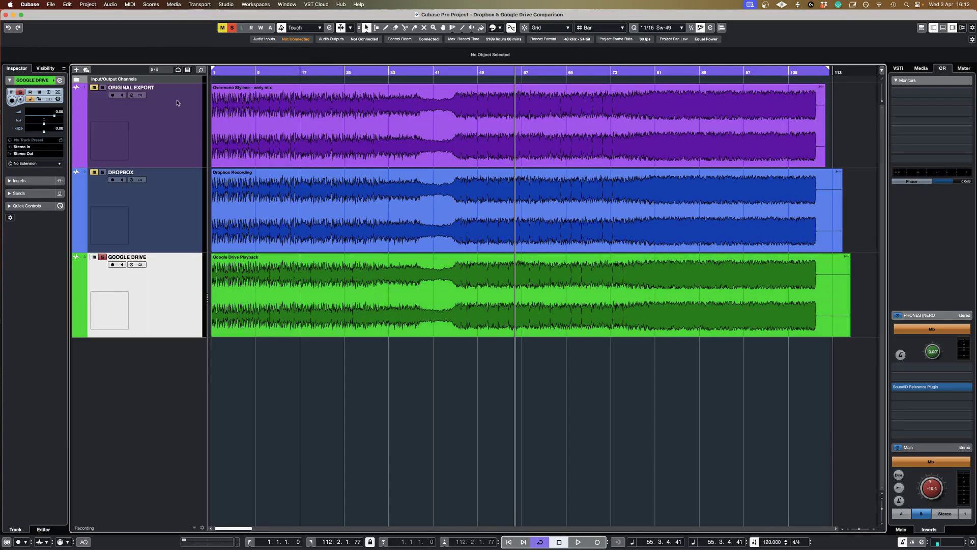
click(177, 102)
click(275, 126)
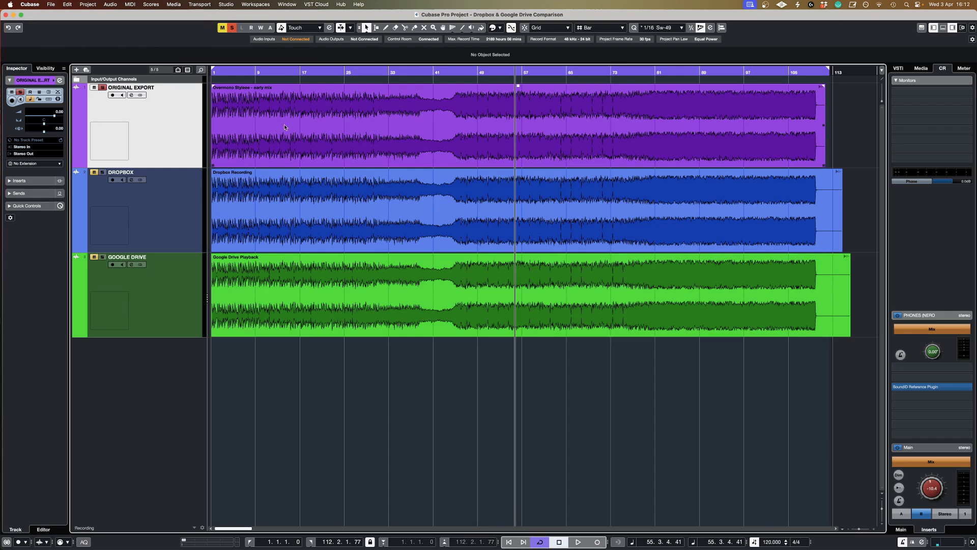
click(153, 220)
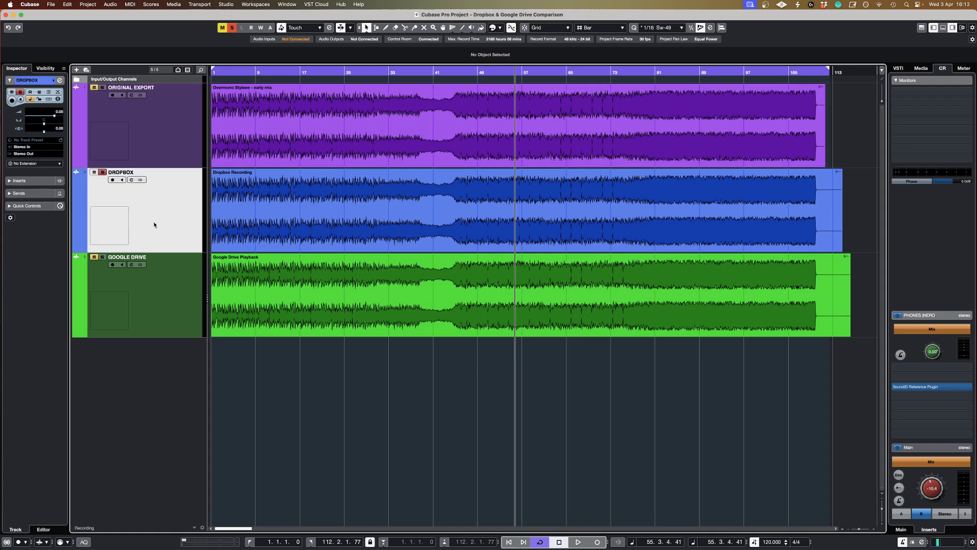
click(165, 270)
click(176, 242)
click(308, 200)
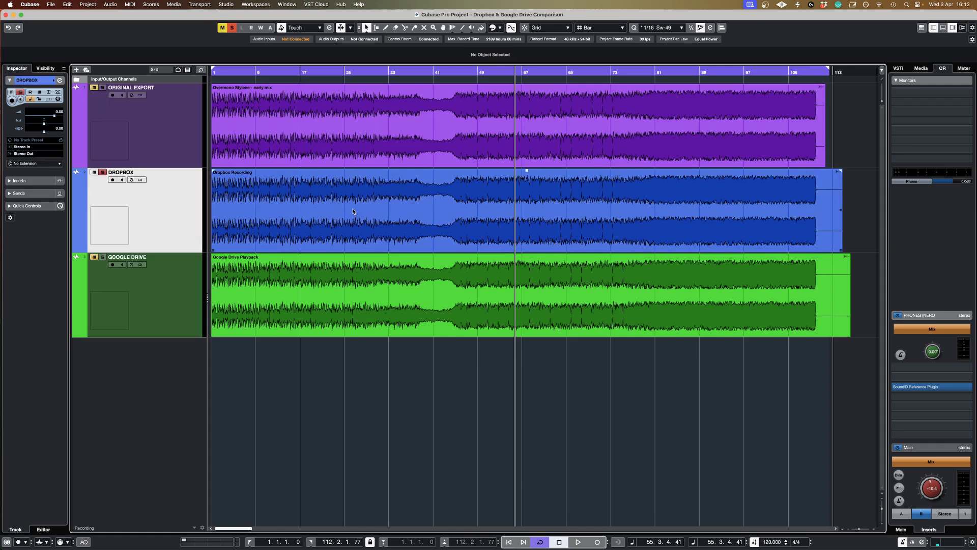
click(191, 212)
click(188, 298)
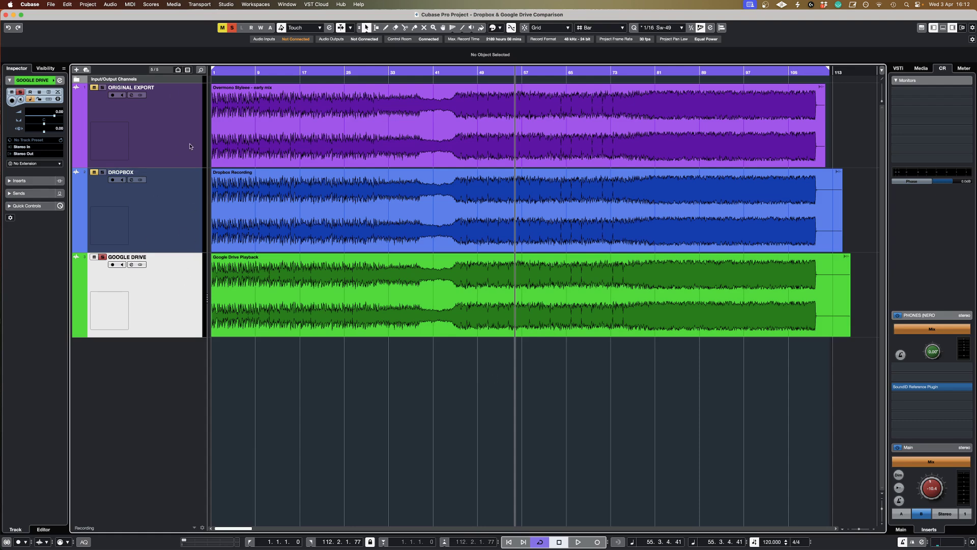
- Zoom in, set the playback position near bar 14 against the waveforms, and select ORIGINAL EXPORT
scroll(288, 136, up, 10)
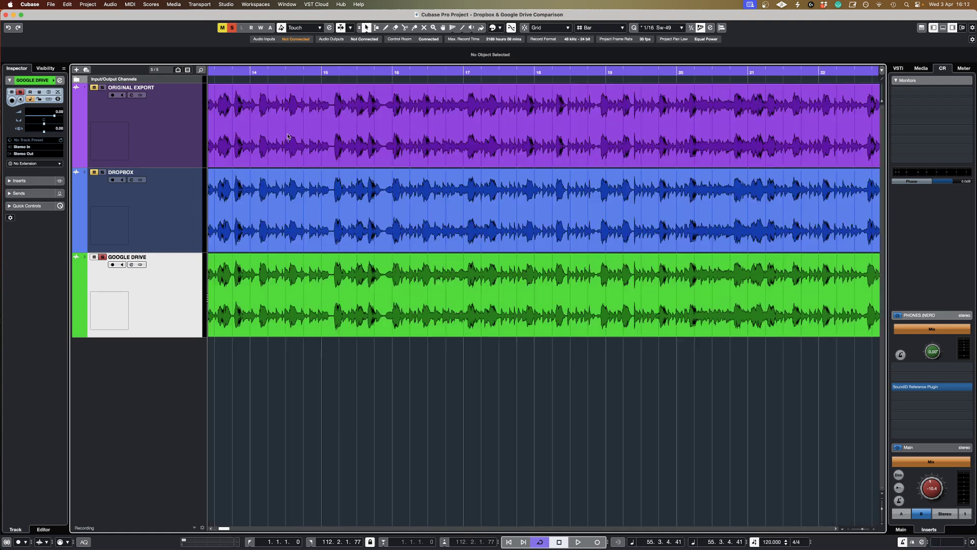
scroll(287, 137, up, 8)
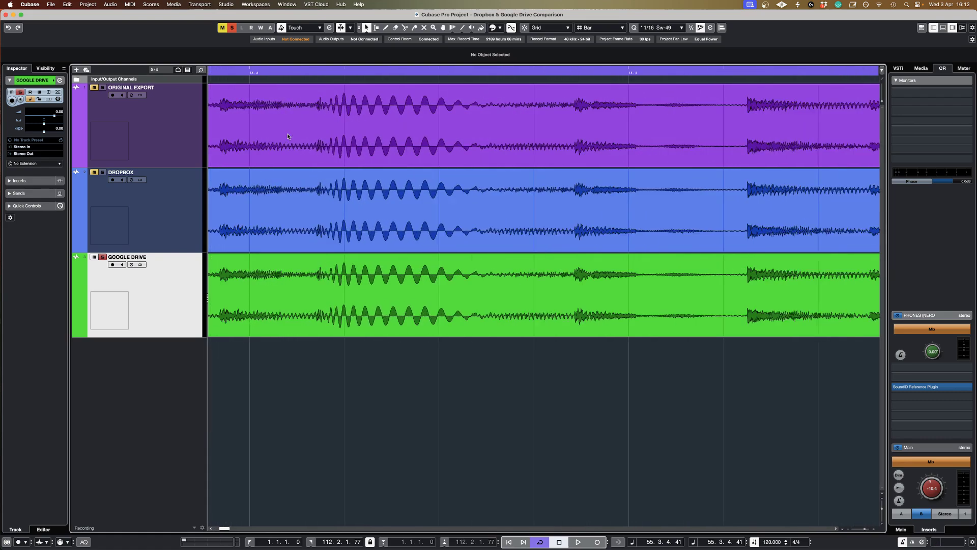
scroll(469, 154, up, 8)
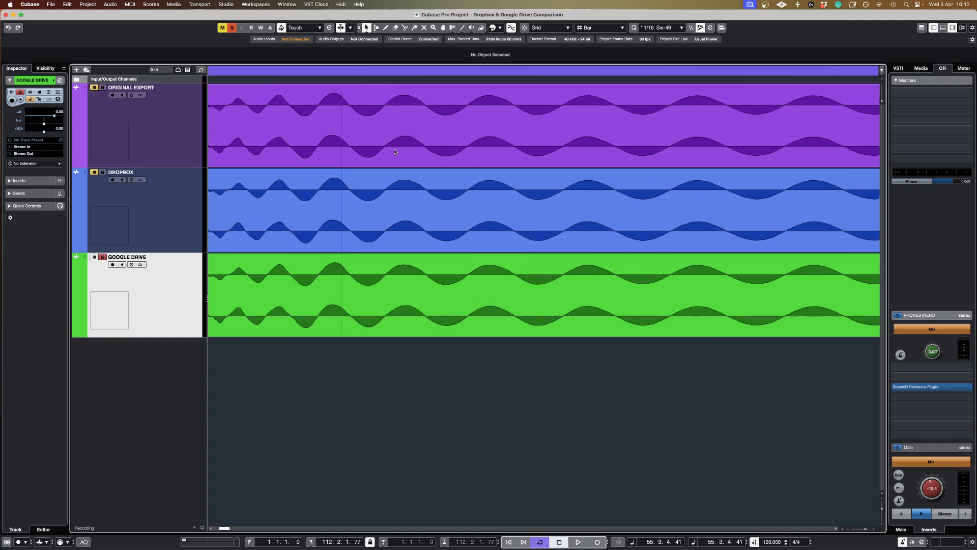
click(369, 71)
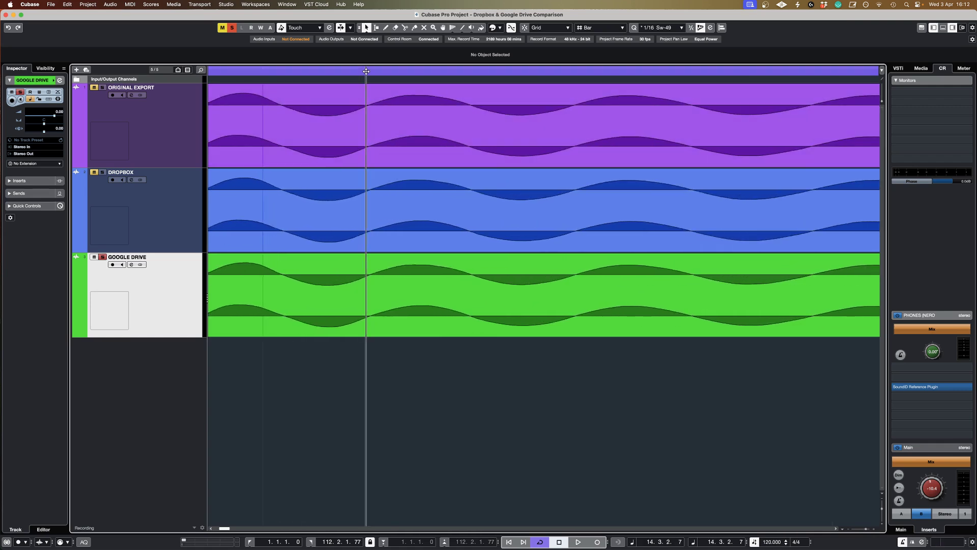
drag(370, 71, 469, 71)
scroll(363, 141, down, 8)
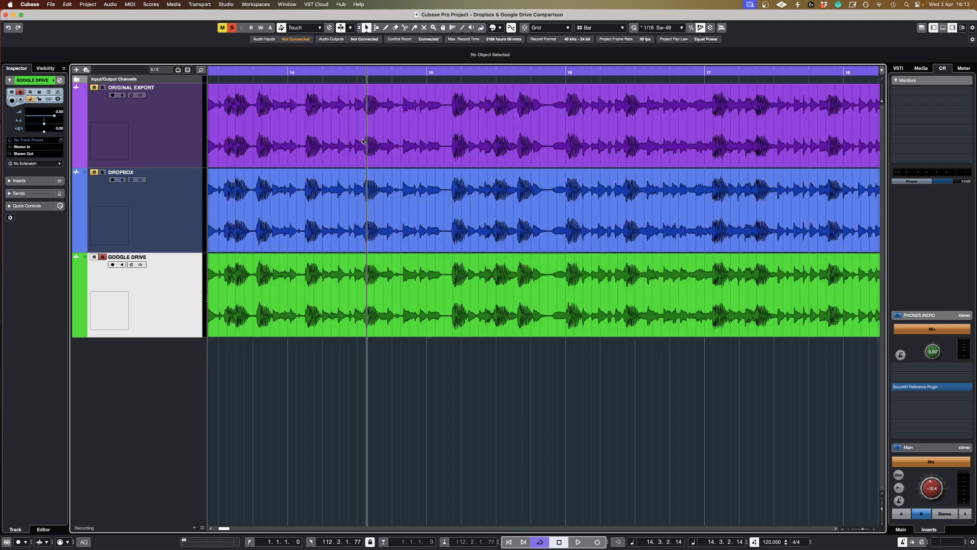
click(156, 130)
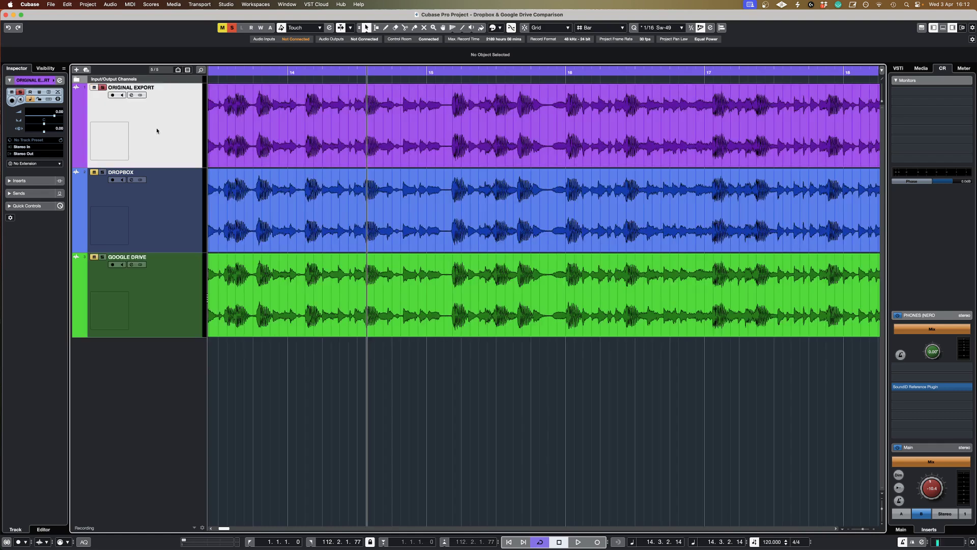
scroll(340, 164, down, 5)
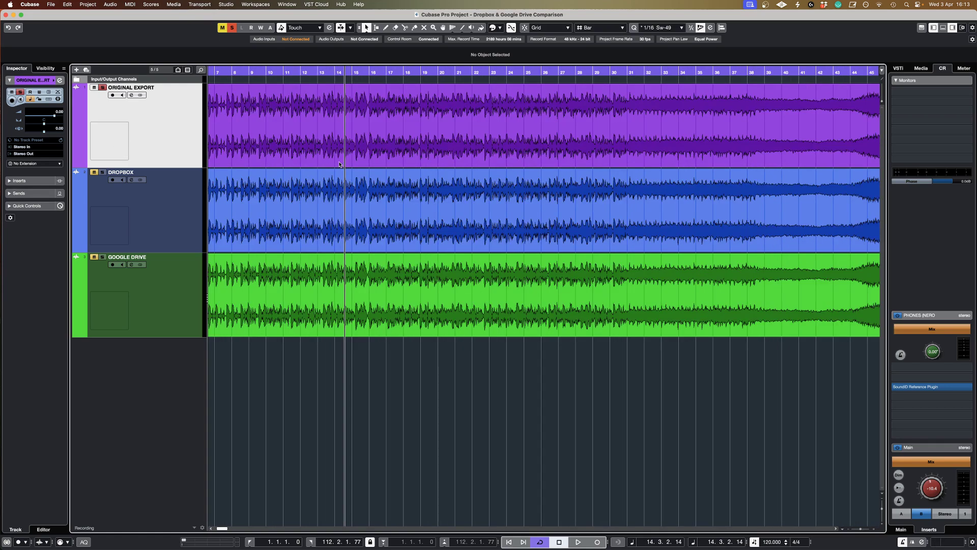
scroll(339, 164, down, 8)
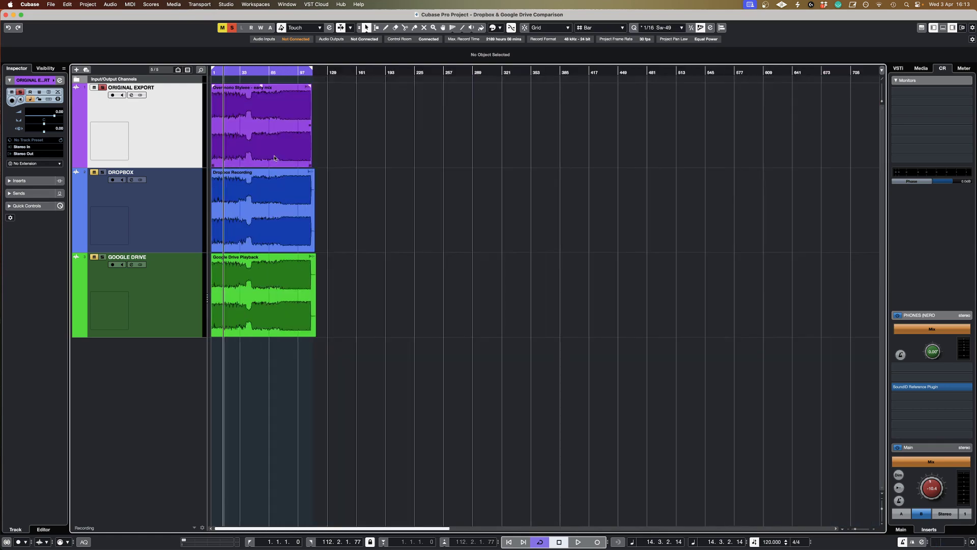
scroll(274, 155, up, 5)
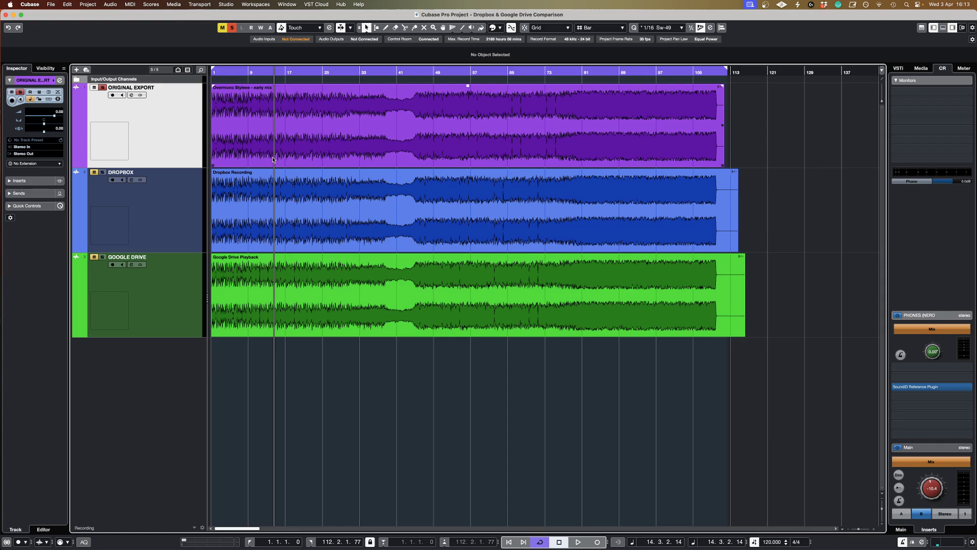
- Duplicate the ORIGINAL EXPORT track beneath itself
click(315, 137)
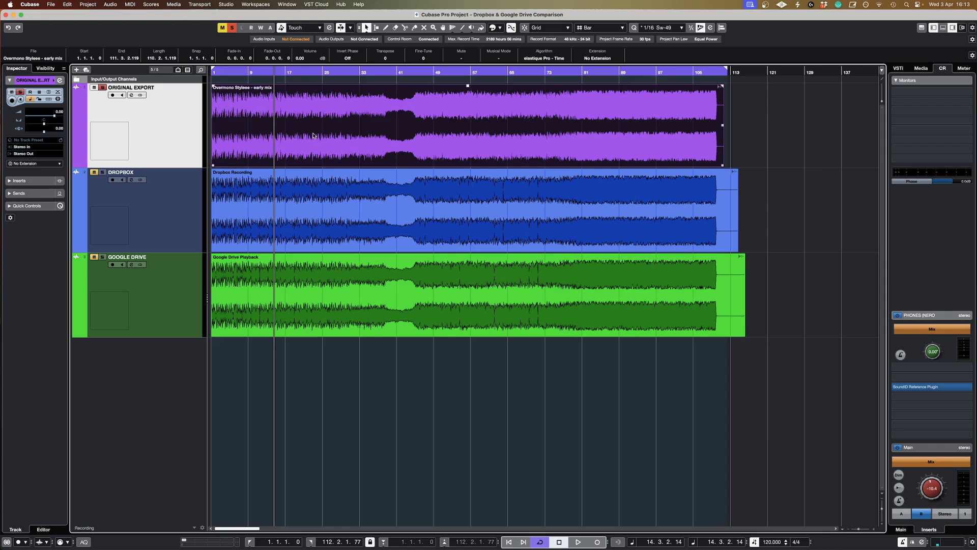
click(284, 204)
right_click(179, 118)
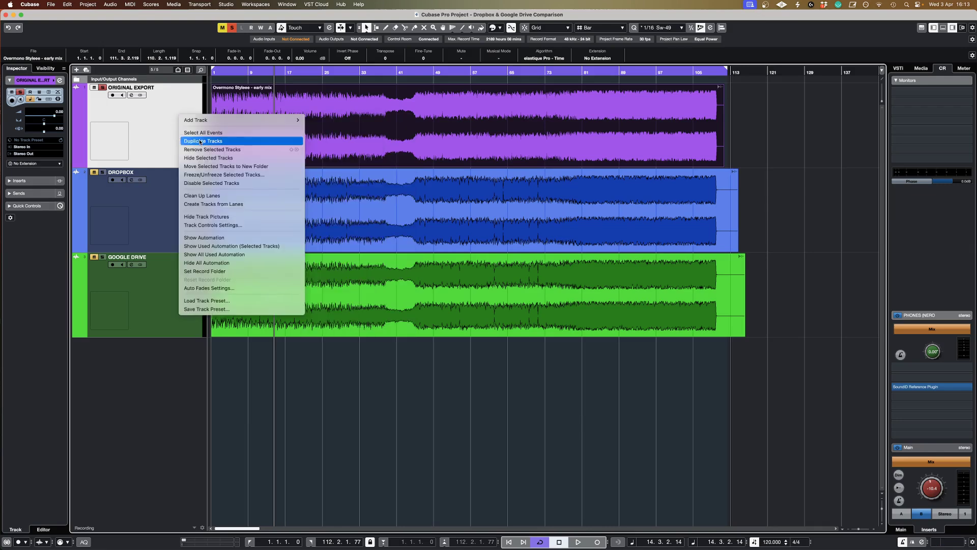
click(200, 141)
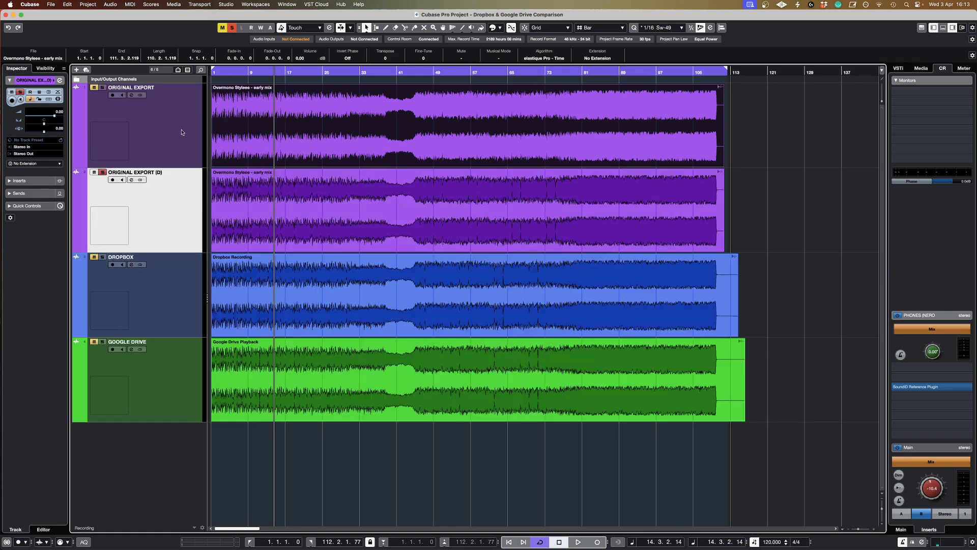
- Select the new ORIGINAL EXPORT (D) event, checking it against the original event above
click(269, 185)
scroll(270, 184, up, 10)
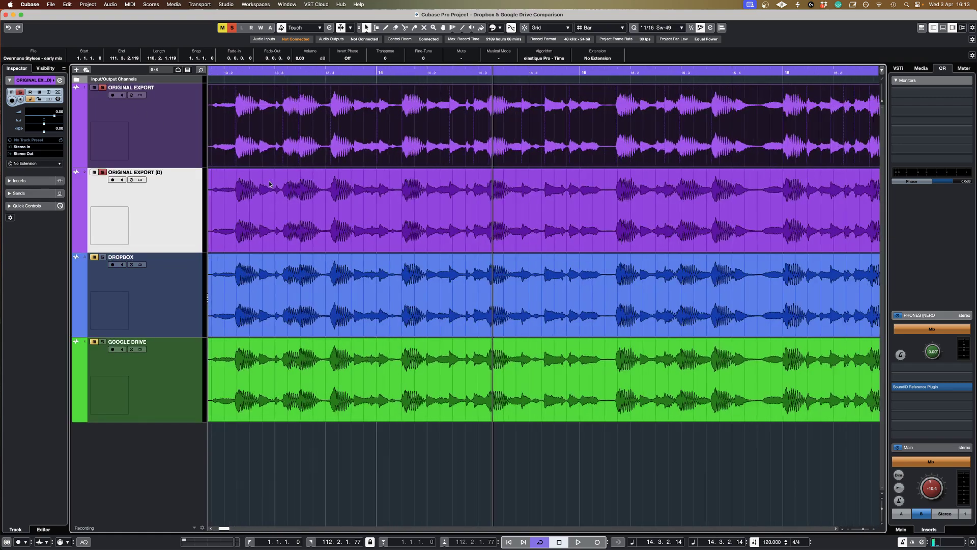
key(Up)
shift+click(380, 203)
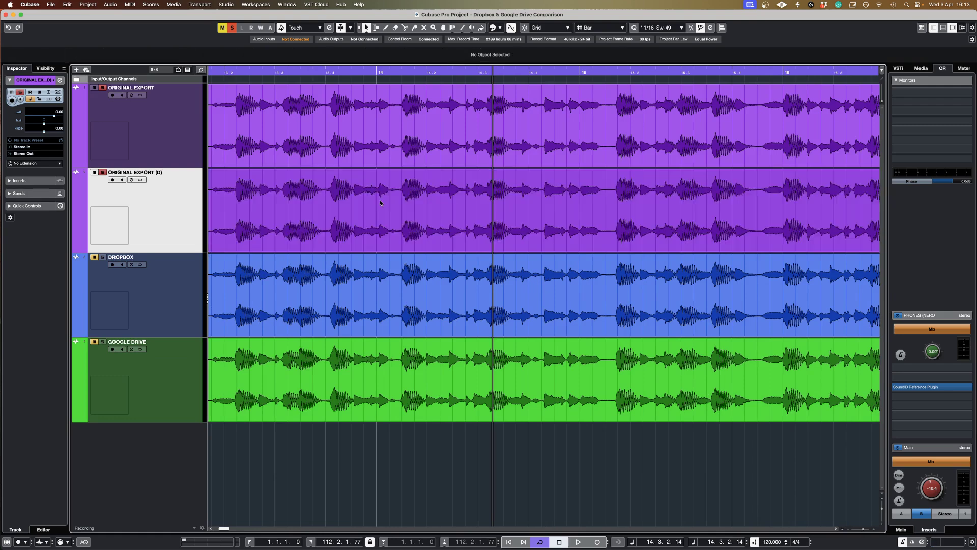
- Apply Invert Phase to the ORIGINAL EXPORT (D) event as a new version
shift+click(380, 202)
right_click(380, 202)
mouse_move(458, 234)
click(503, 240)
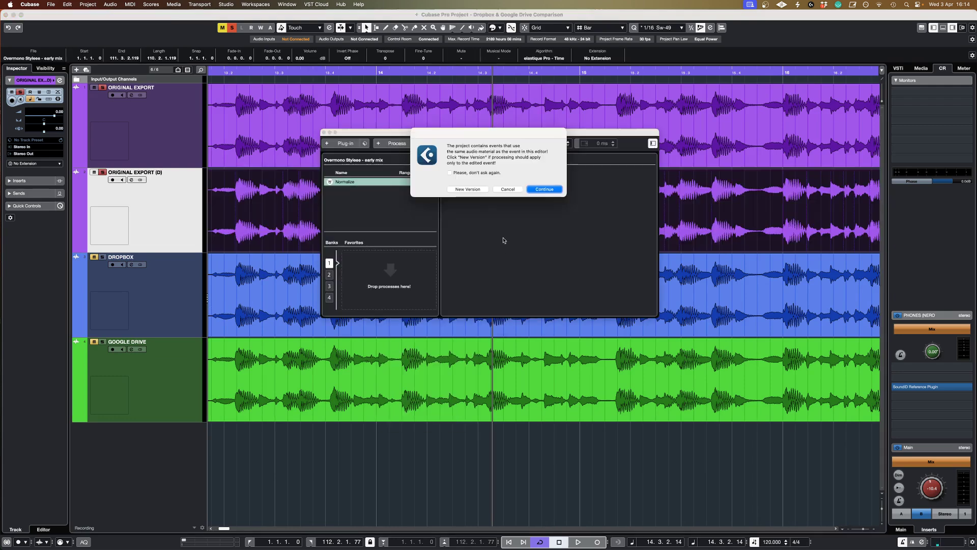
click(466, 189)
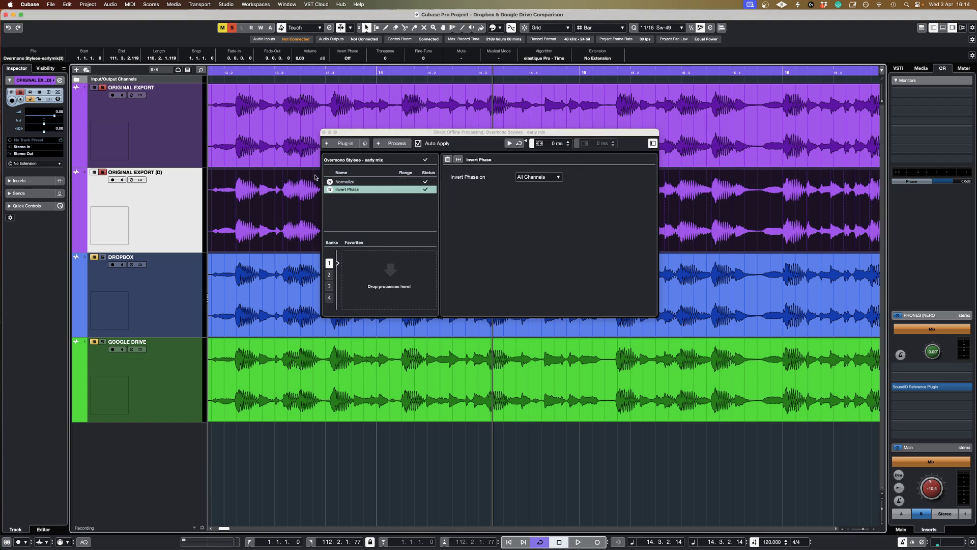
click(323, 131)
- Compare the ORIGINAL EXPORT event with the inverted ORIGINAL EXPORT (D) event
scroll(326, 201, up, 4)
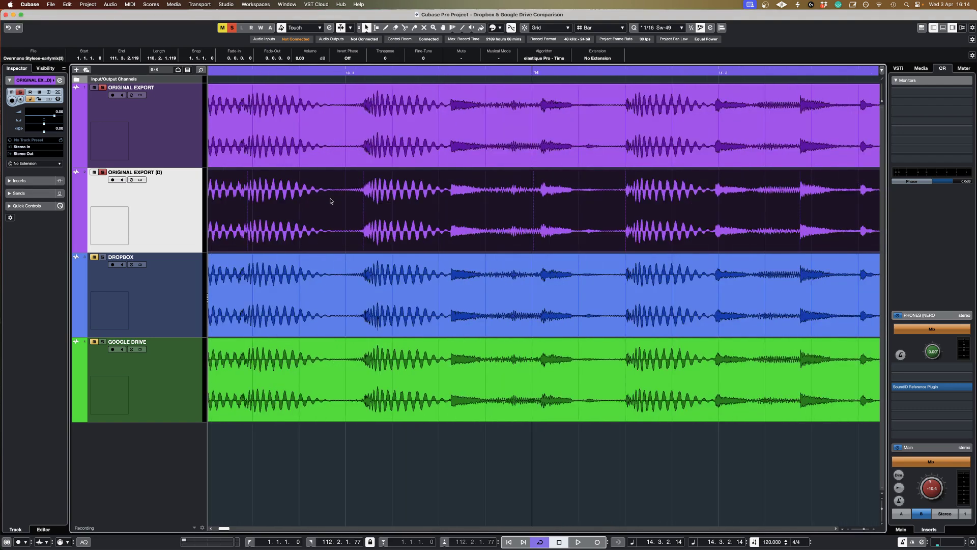
scroll(331, 201, up, 3)
key(Up)
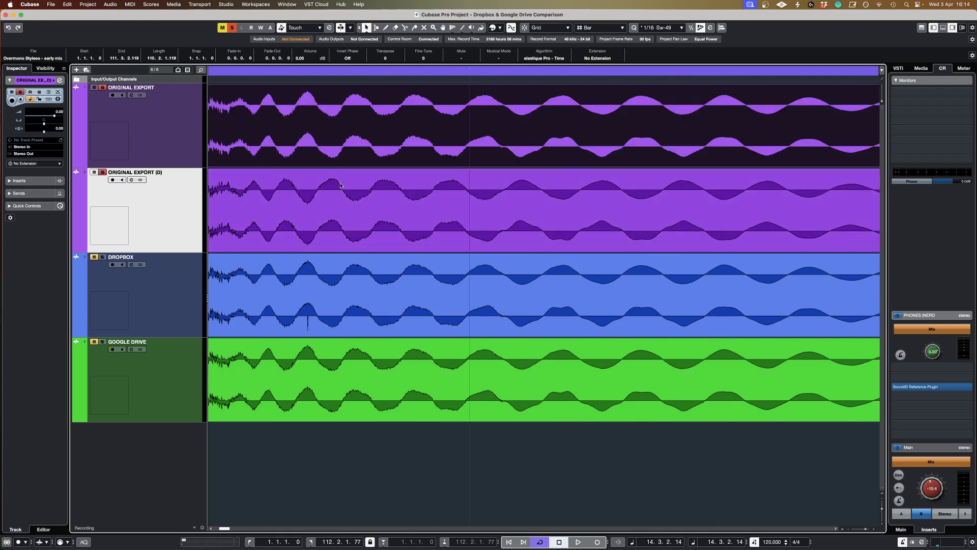
key(Up)
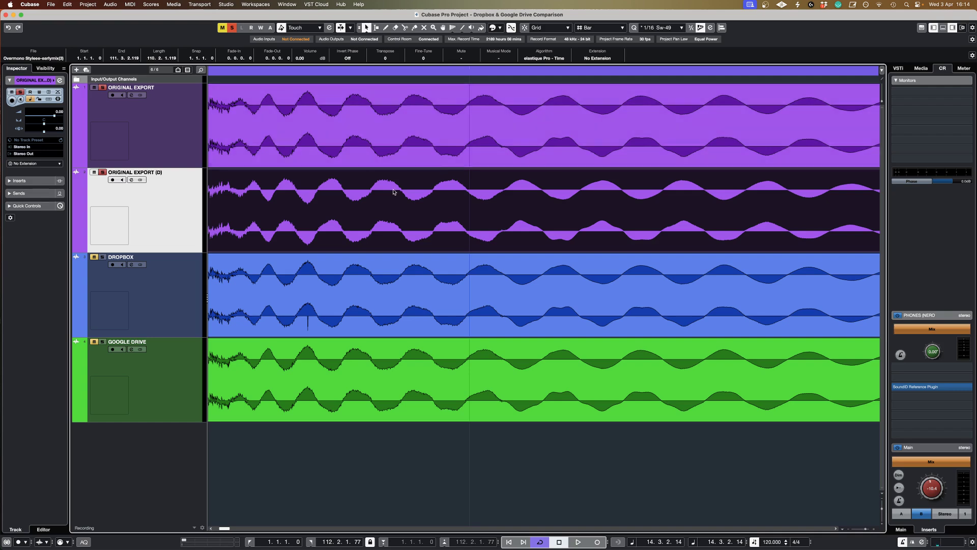
- Play from just before bar 14, zoomed in, comparing ORIGINAL EXPORT with its inverted duplicate
scroll(391, 185, down, 2)
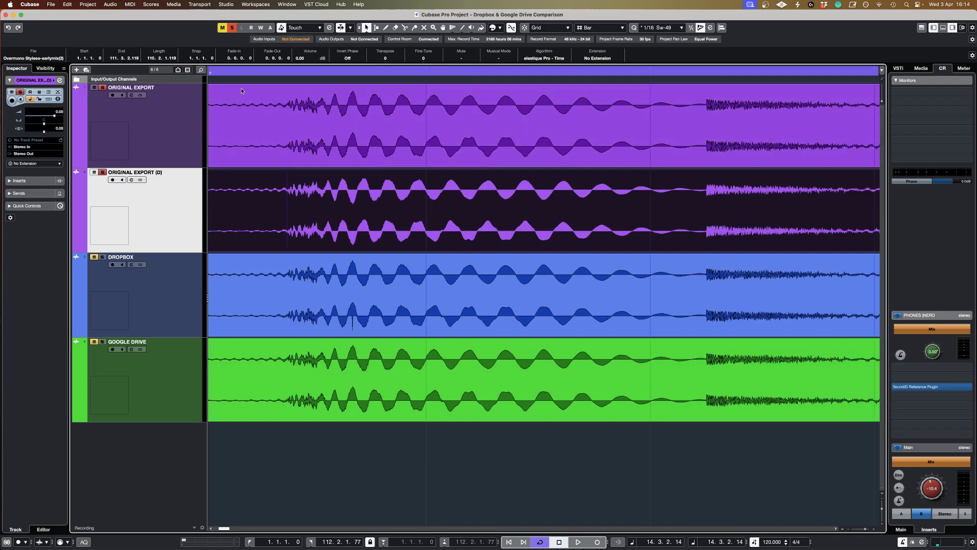
click(251, 72)
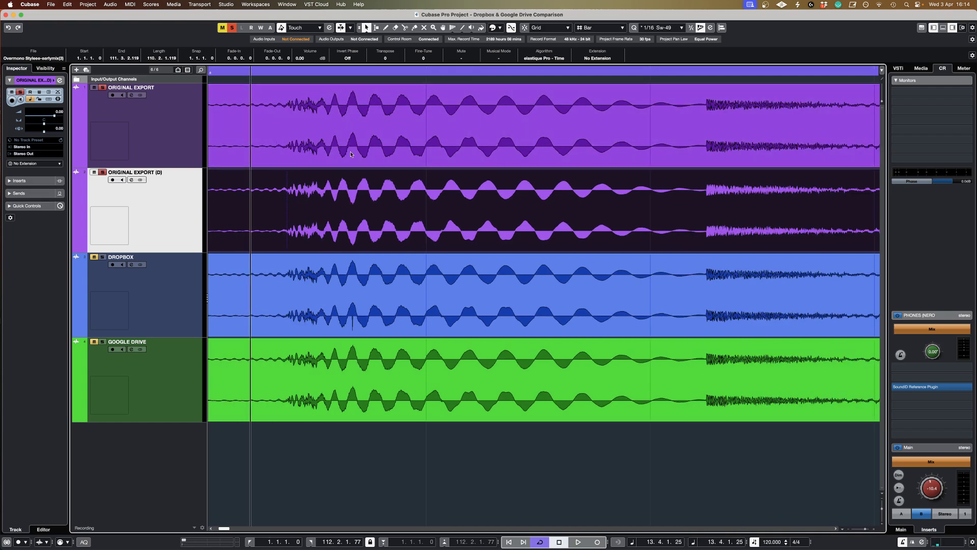
key(space)
key(h)
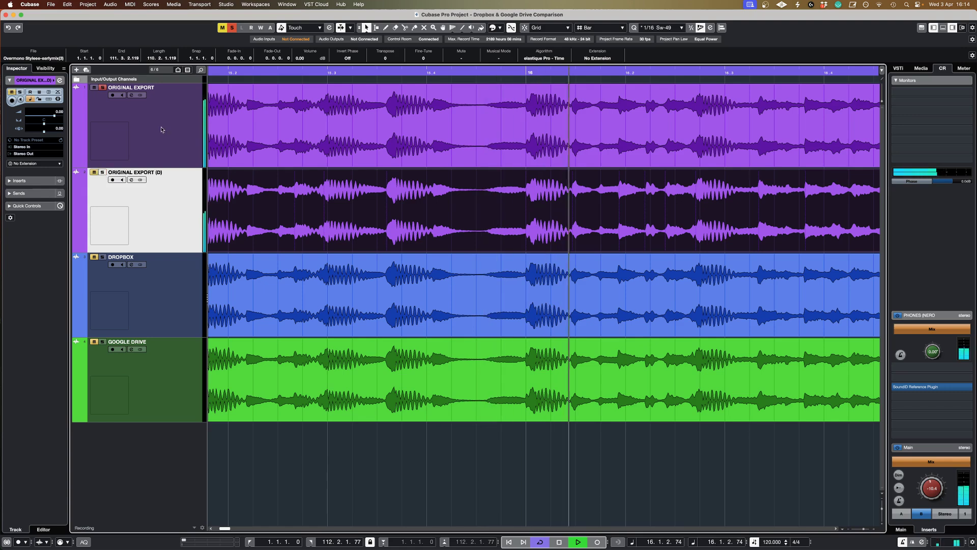
click(173, 133)
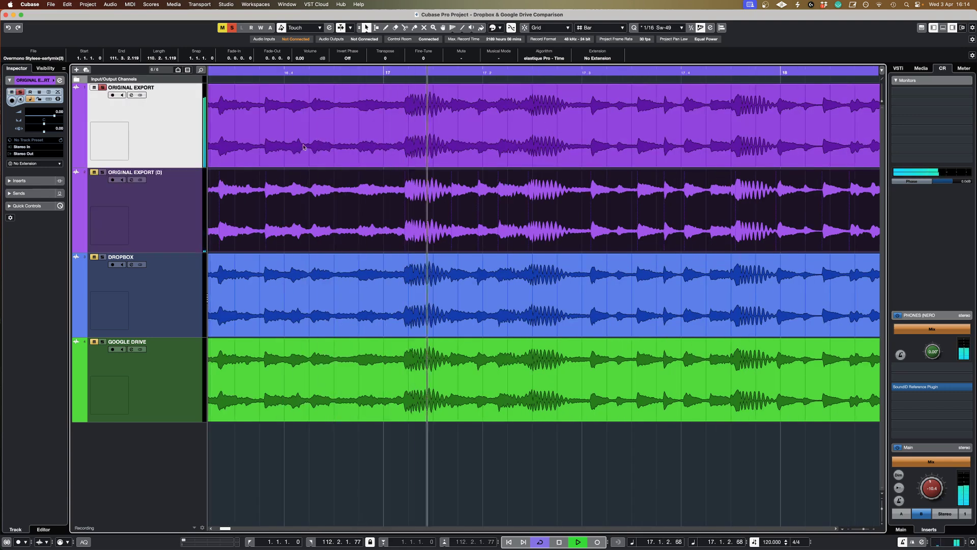
click(164, 204)
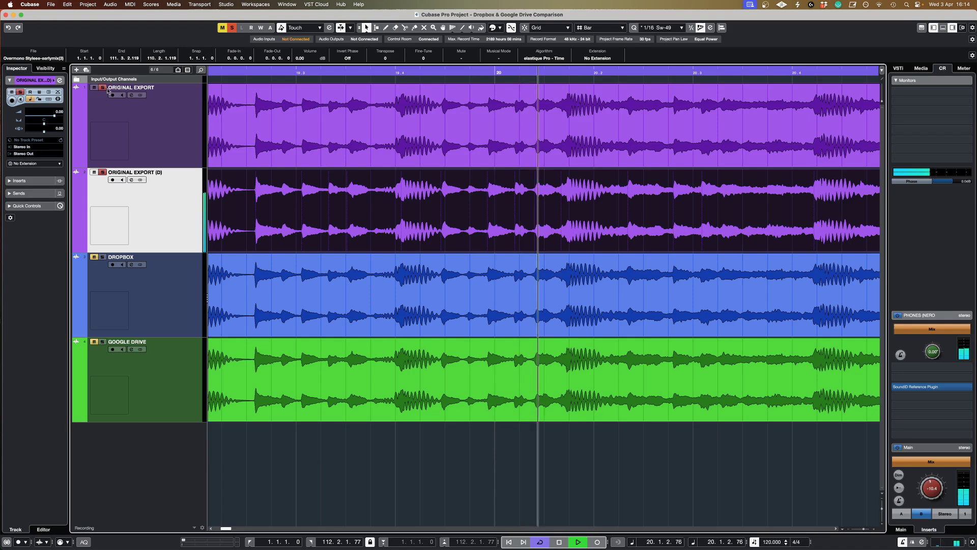
scroll(662, 212, right, 5)
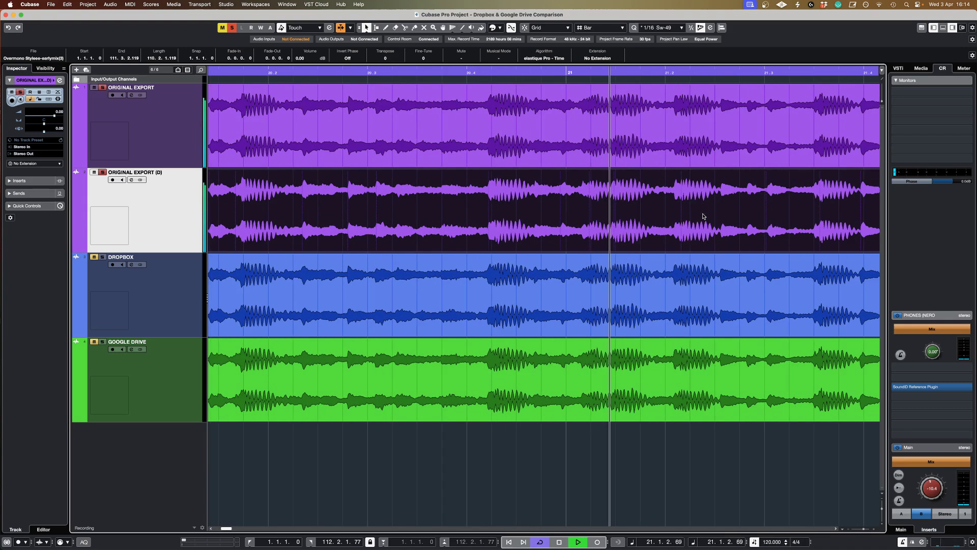
key(space)
scroll(691, 214, up, 10)
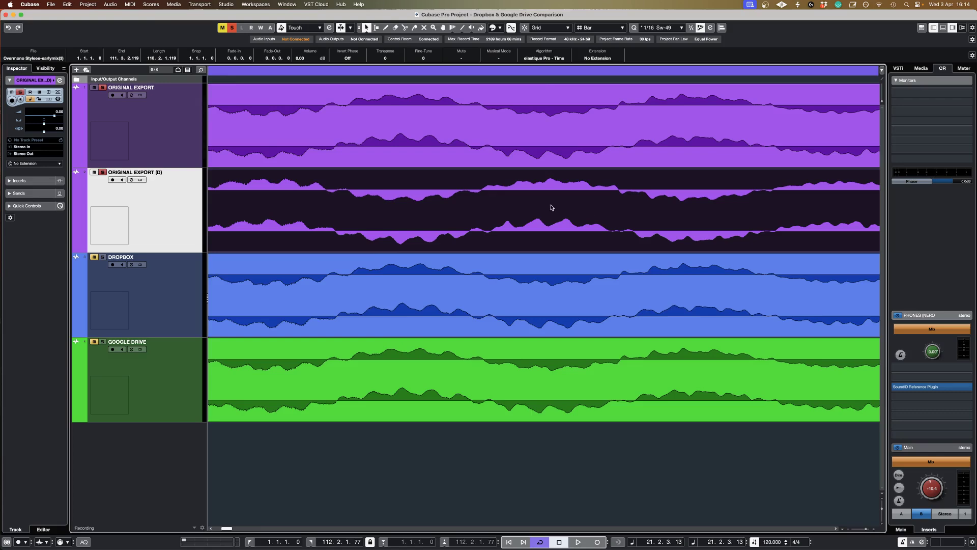
- Zoom out to the whole project and delete the ORIGINAL EXPORT (D) track, confirming removal
key(shift+f)
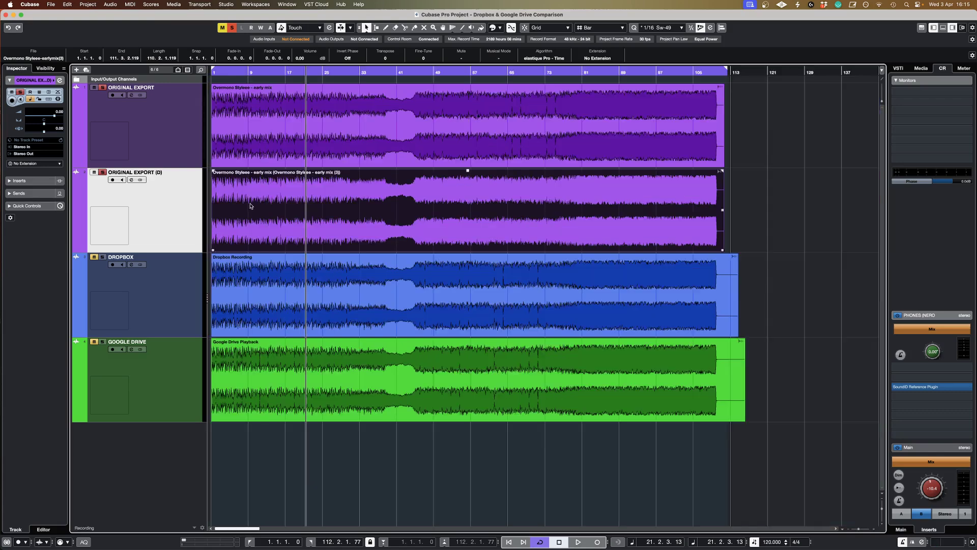
right_click(173, 202)
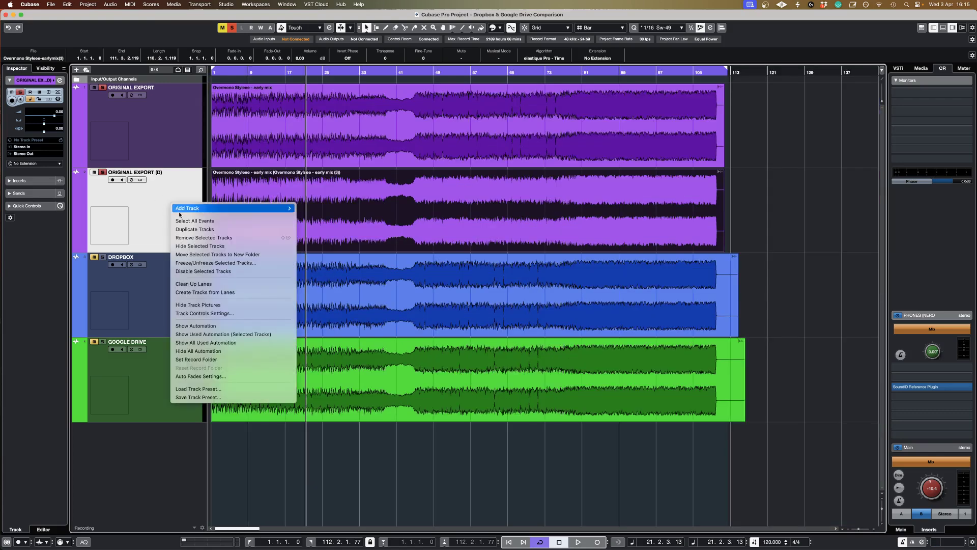
click(230, 238)
click(559, 189)
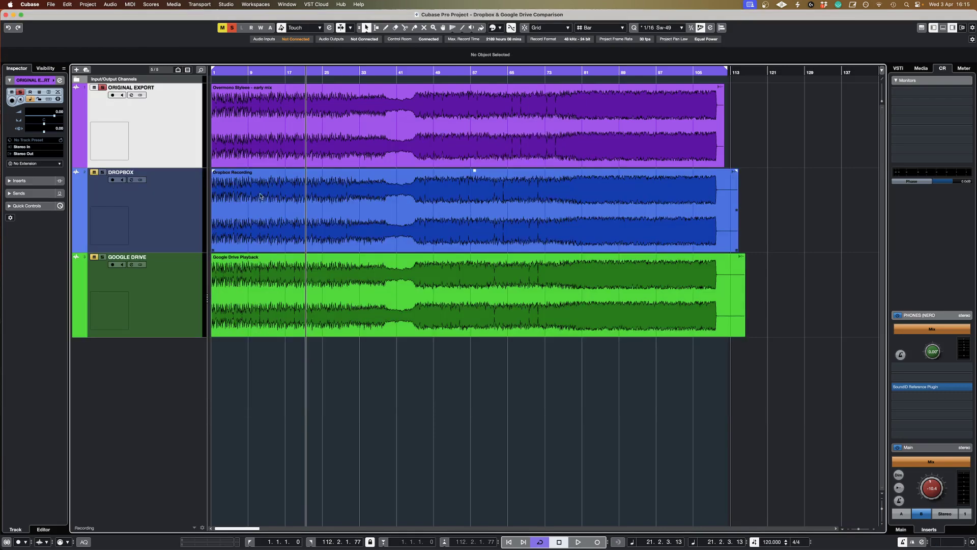
- Zoom in on the project start and place the project cursor near the first samples
key(h)
key(h)
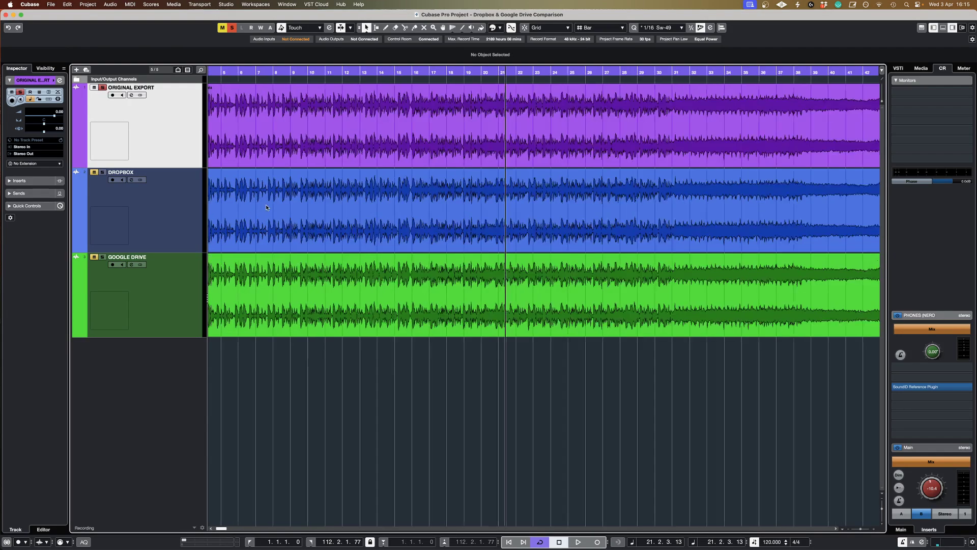
key(h)
key(h)
key(h)
click(237, 202)
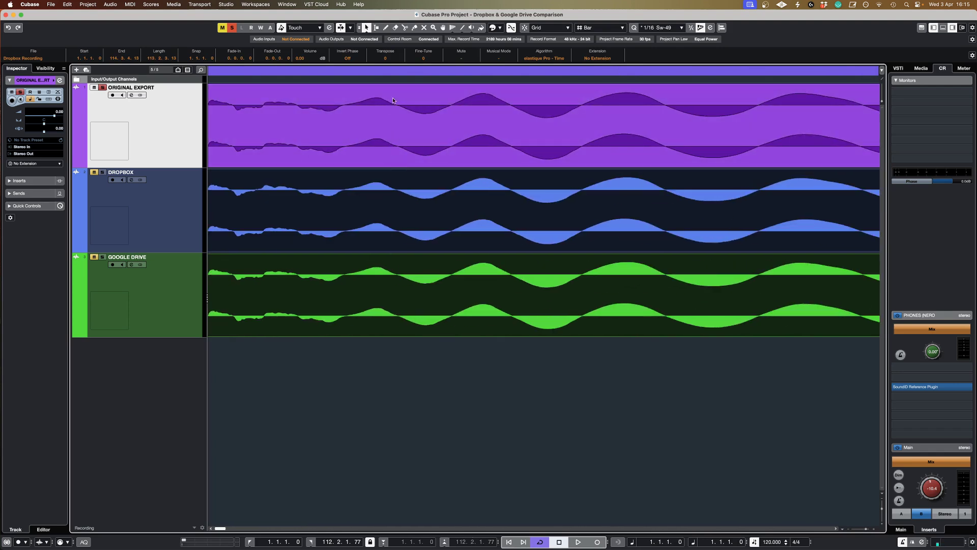
click(396, 73)
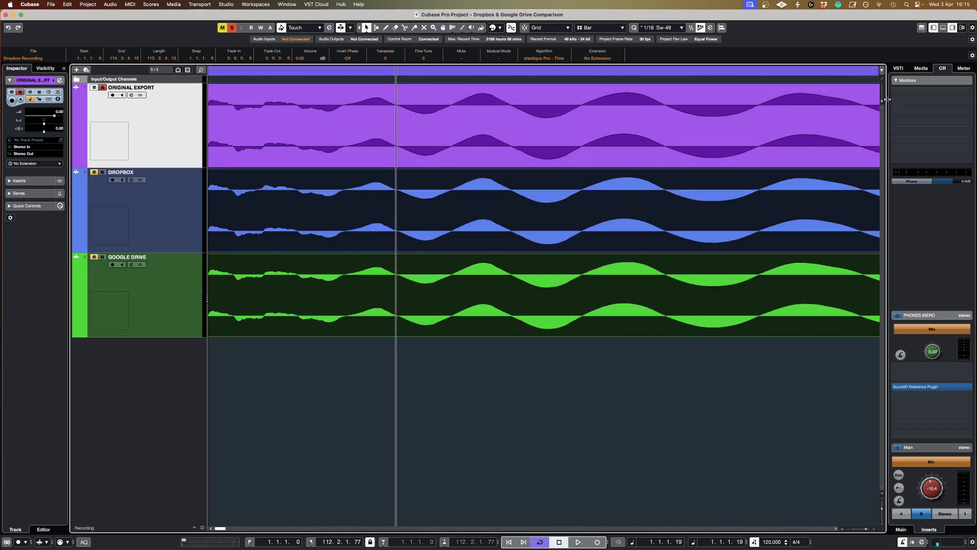
- Enlarge the waveforms vertically, fine-tune horizontal zoom, and marquee-select the Dropbox and Google Drive events
drag(883, 102, 878, 108)
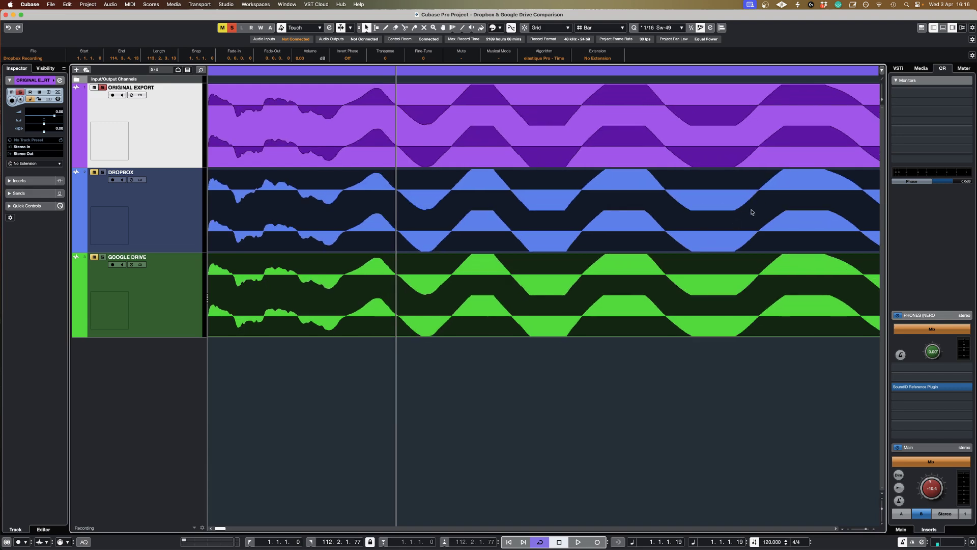
key(h)
key(g)
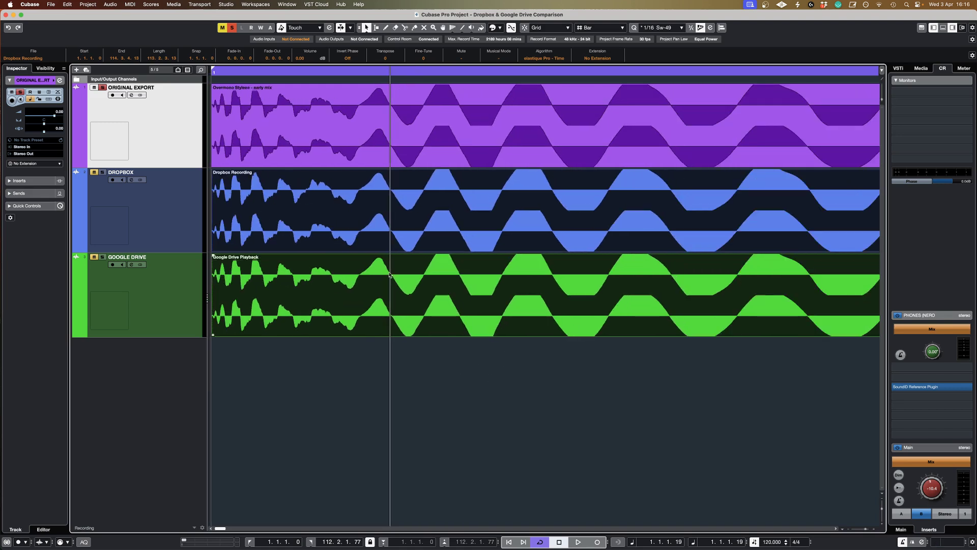
click(507, 430)
drag(506, 430, 498, 219)
- Apply Invert Phase to the selected Dropbox and Google Drive events, then close Direct Offline Processing
right_click(503, 221)
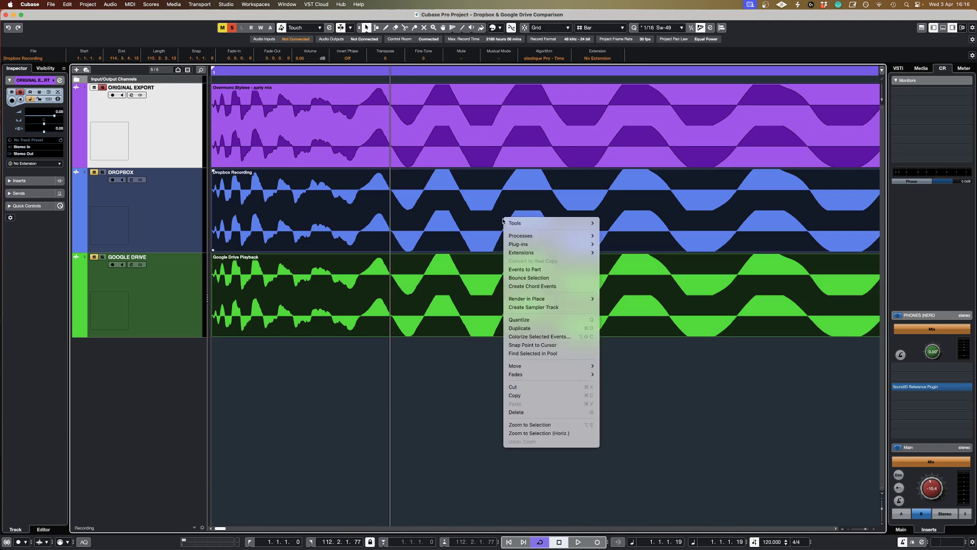
mouse_move(538, 238)
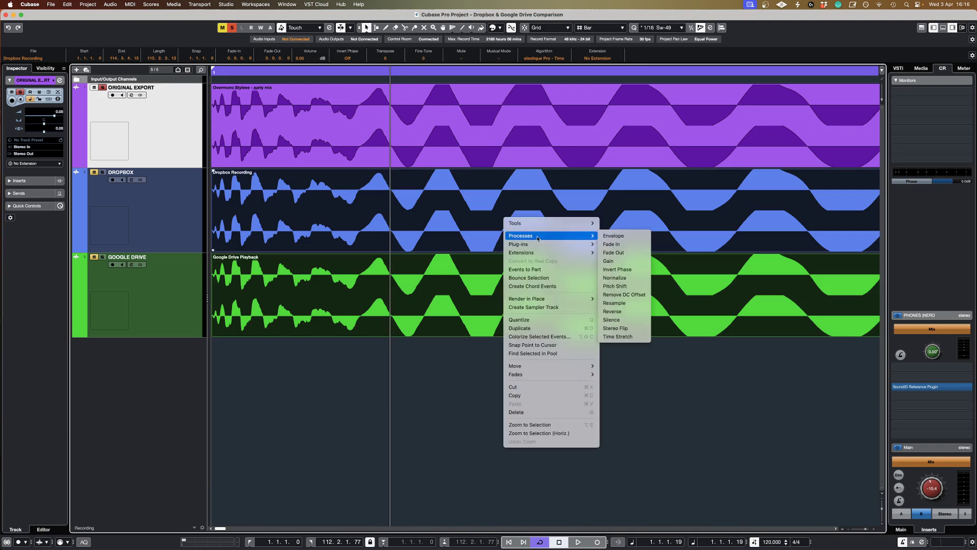
click(632, 269)
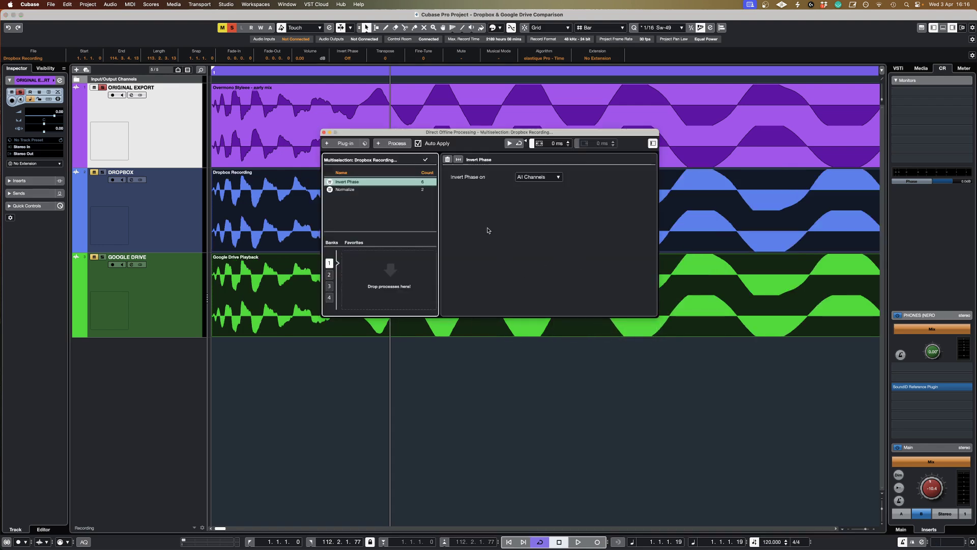
click(324, 132)
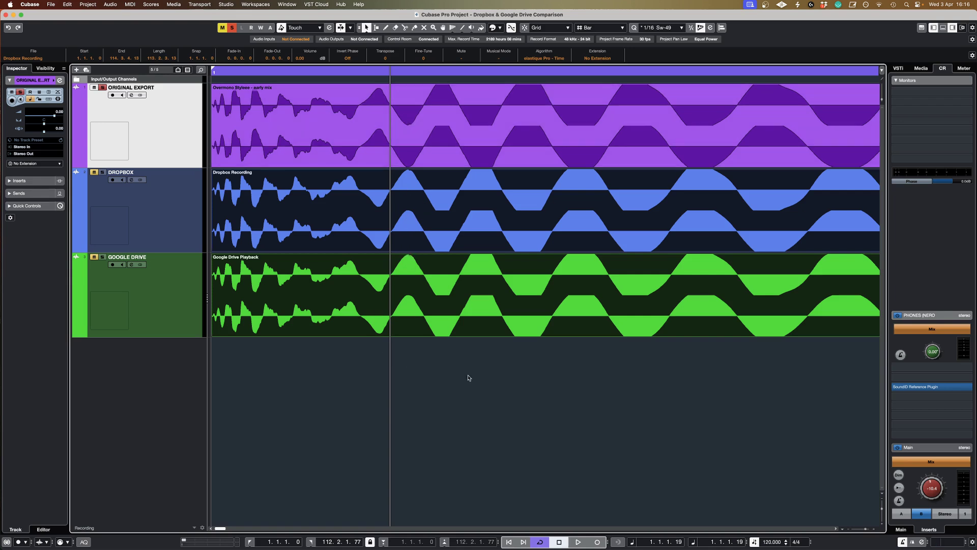
- Solo the DROPBOX track alongside ORIGINAL EXPORT, adjusting the horizontal zoom
key(g)
key(g)
key(g)
key(g)
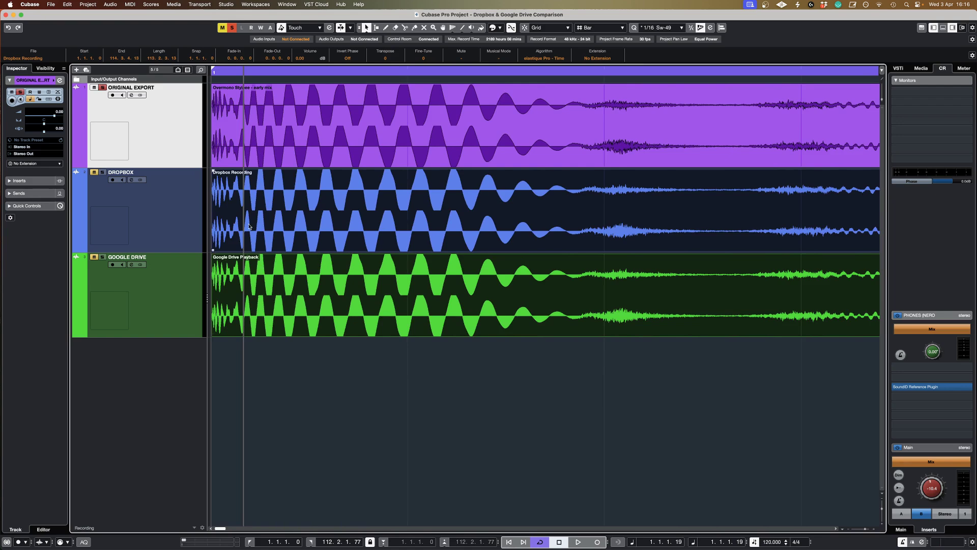
click(159, 215)
click(108, 108)
click(102, 172)
key(h)
key(h)
key(h)
key(h)
key(h)
key(h)
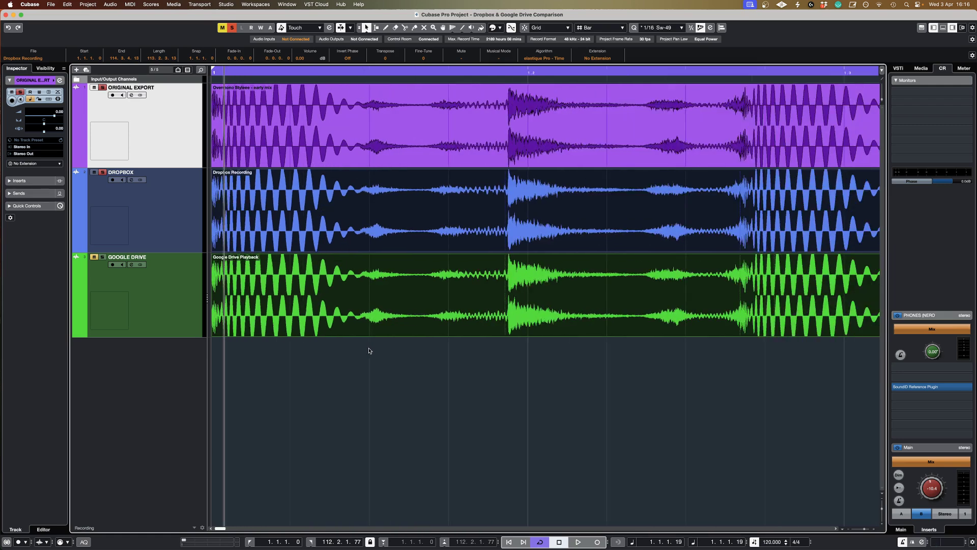
key(g)
- Play the original with the inverted Dropbox recording from bar 5, zooming out to bars 1–16
key(space)
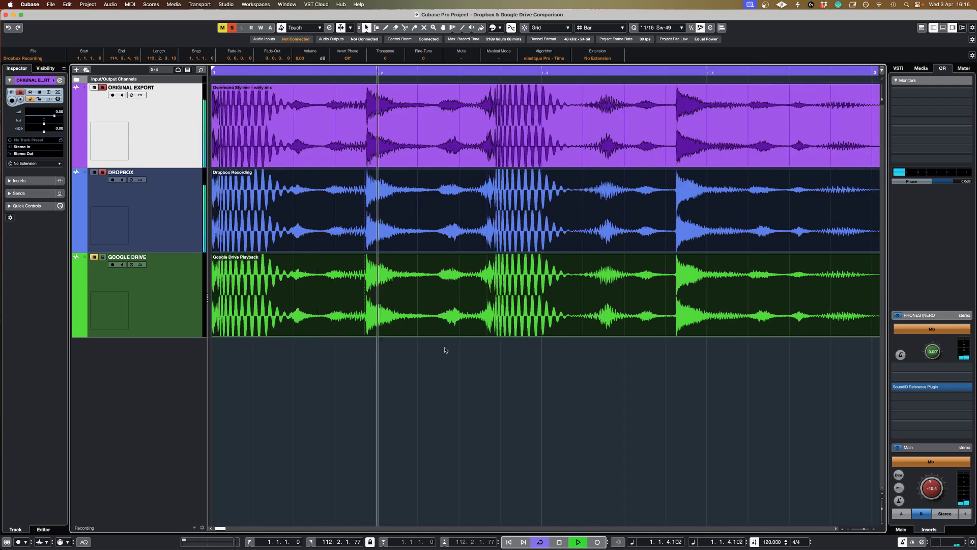
key(g)
key(g)
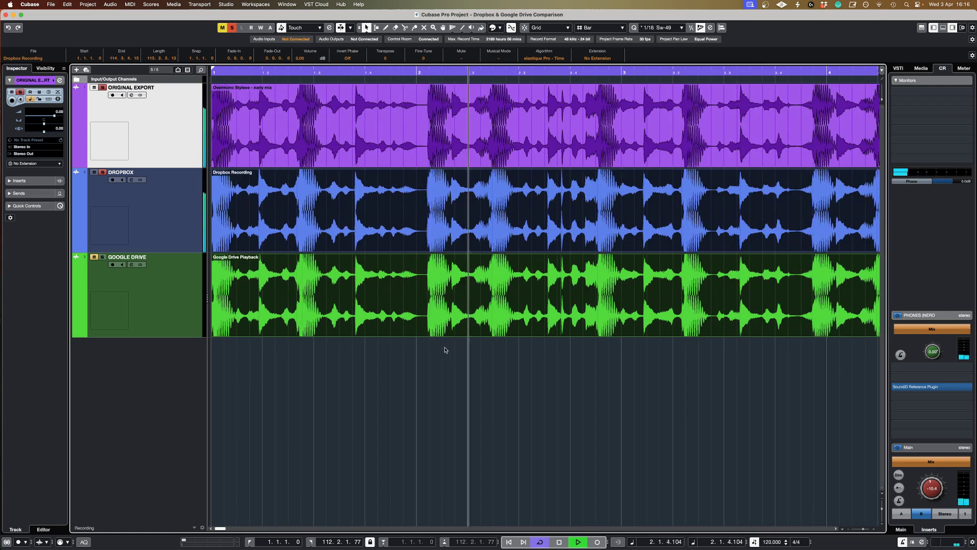
key(g)
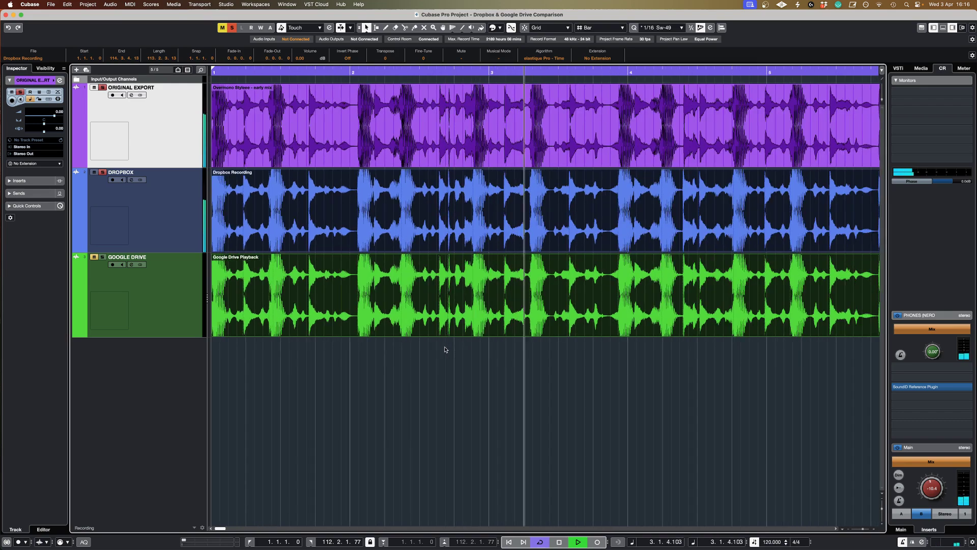
key(g)
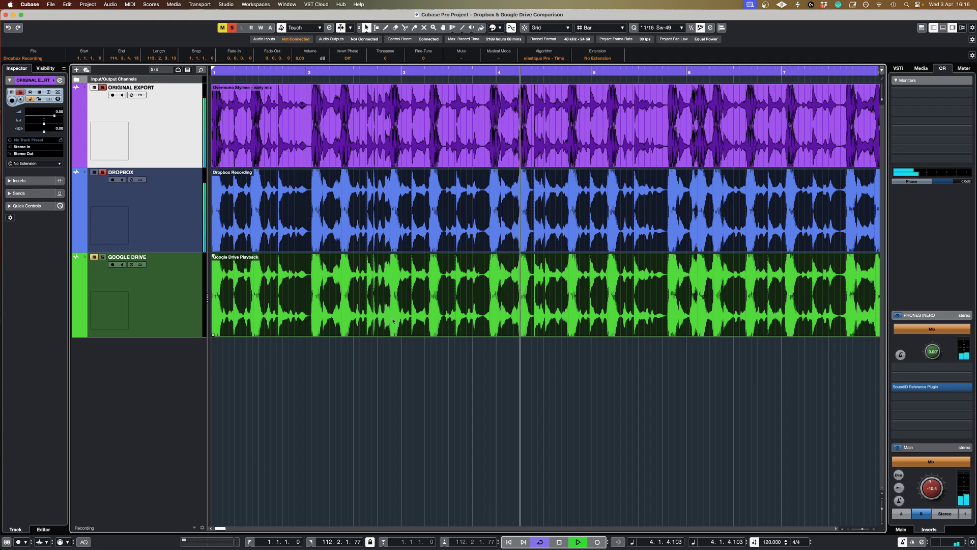
key(space)
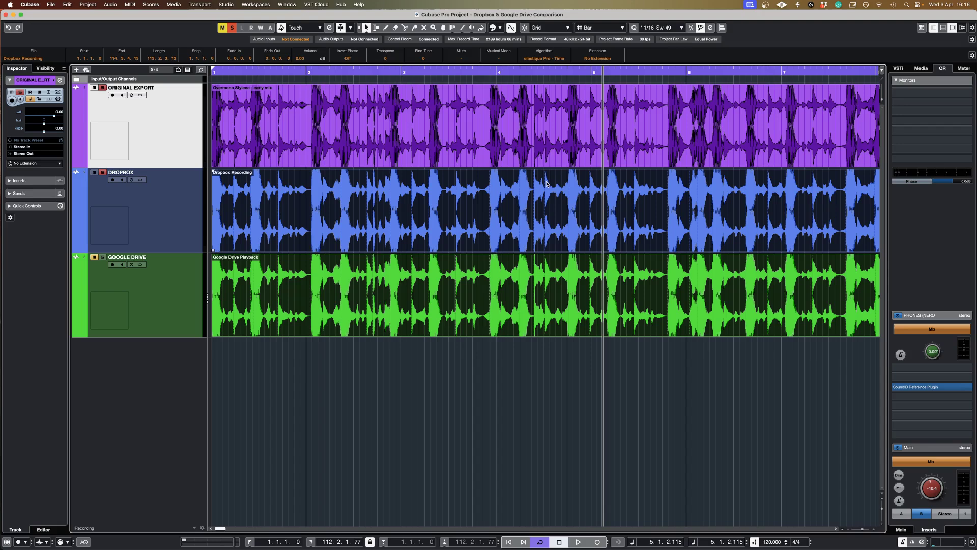
key(space)
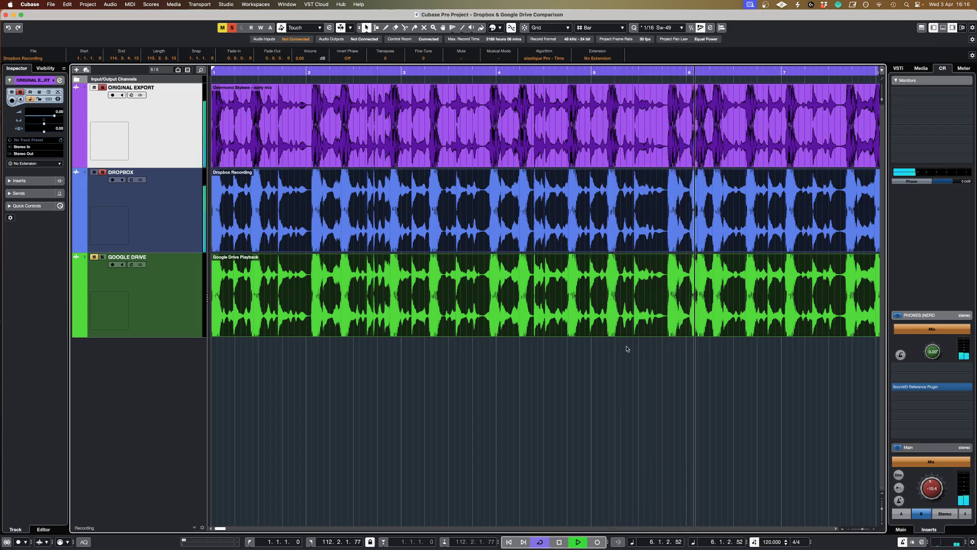
key(g)
key(g)
key(g)
key(g)
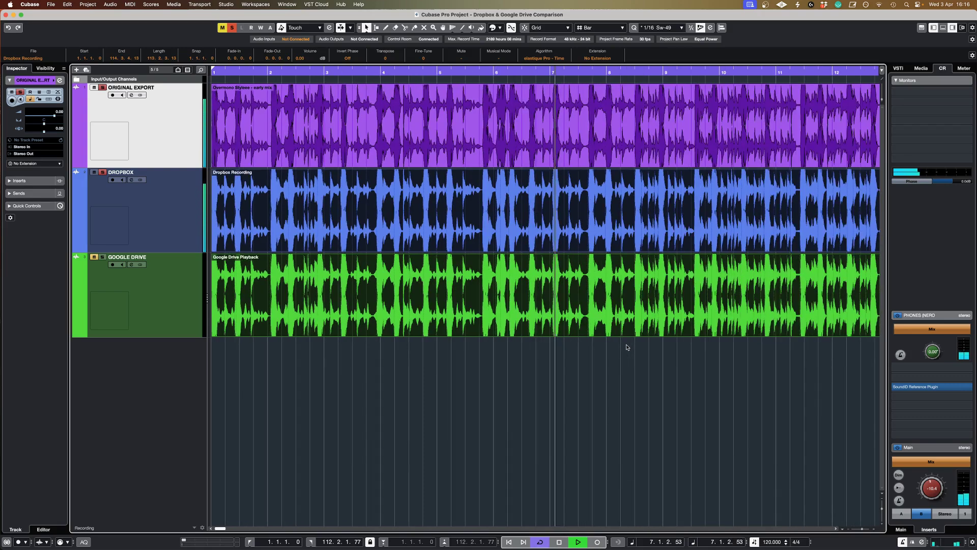
key(g)
key(g)
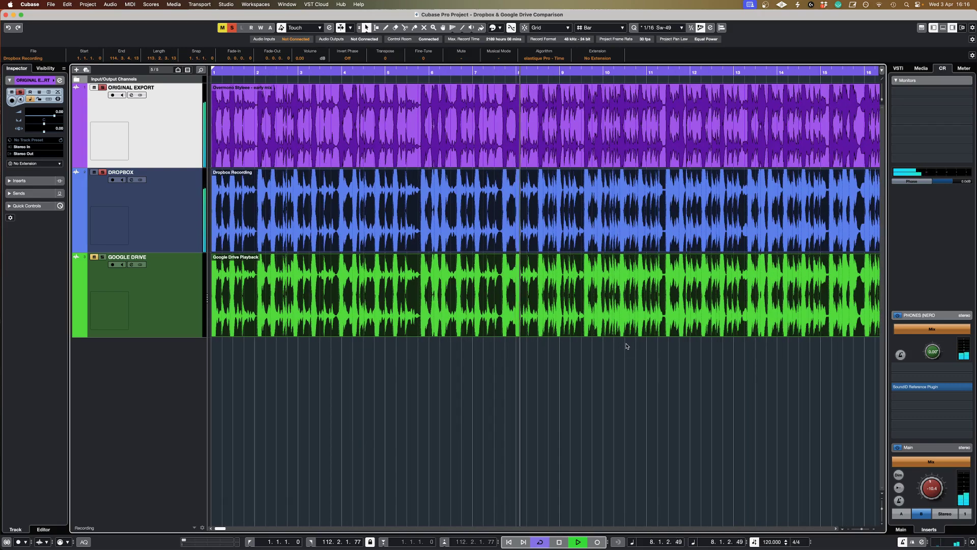
key(g)
key(g)
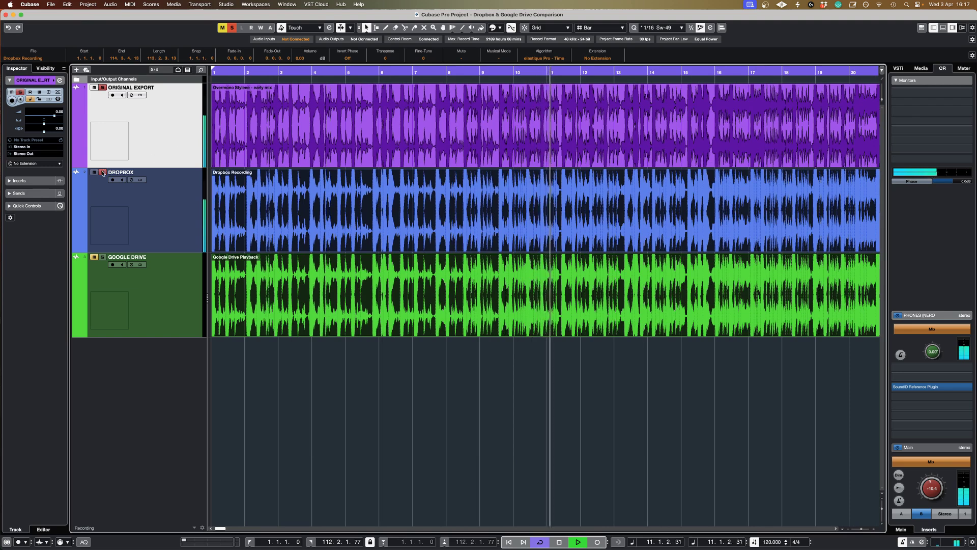
- Solo the DROPBOX track on its own and stop the transport around bar 18
click(184, 206)
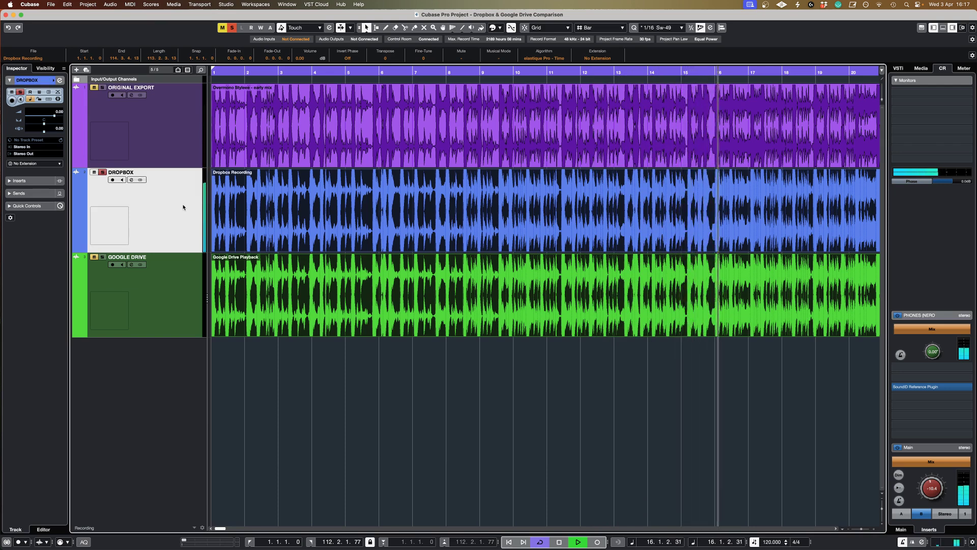
click(182, 146)
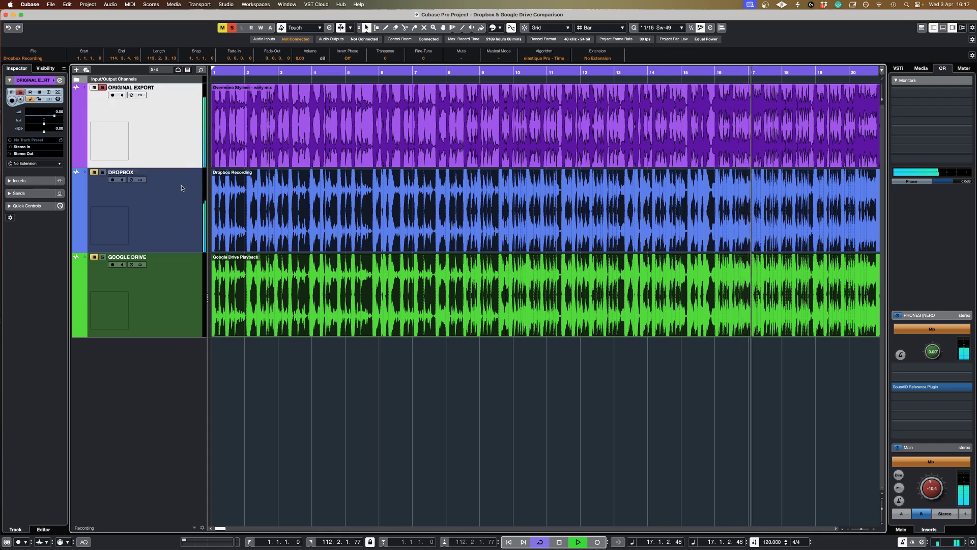
click(180, 201)
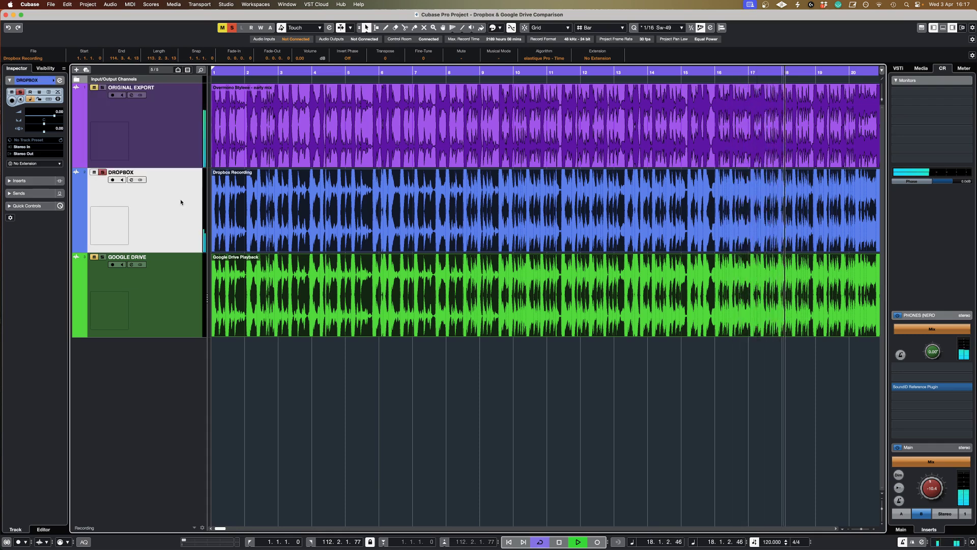
key(space)
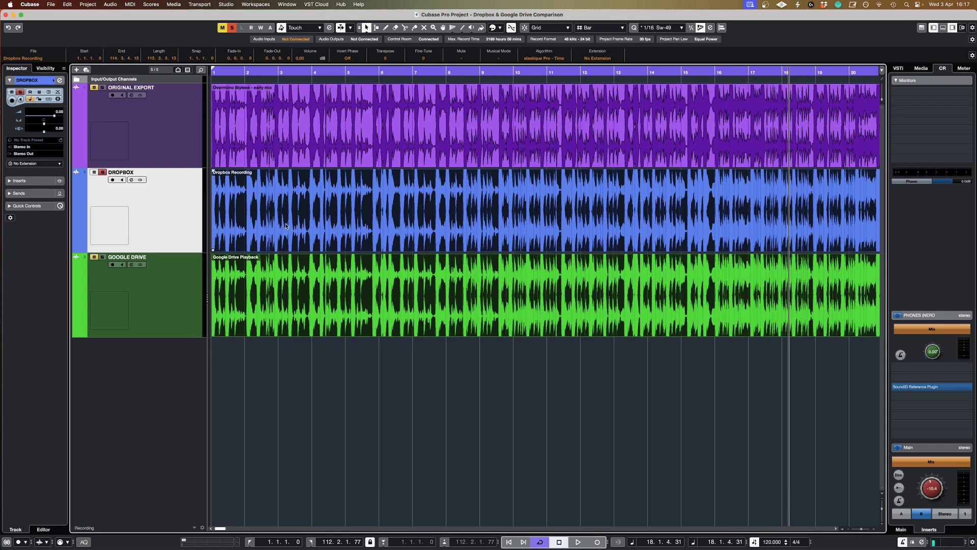